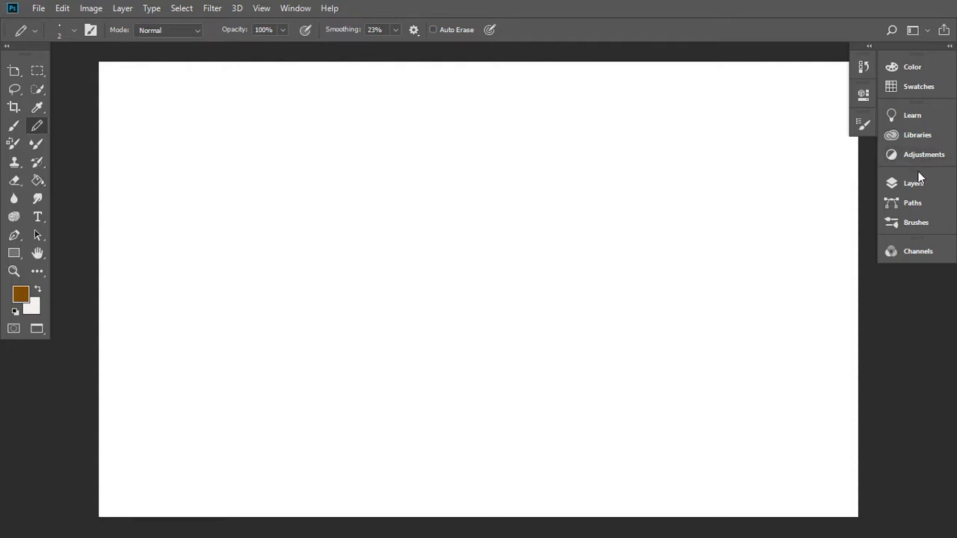
Step: Add a new Layer 1 above the Background and sketch the brown head outline
{"action": "left_click_drag", "start_coordinate": [918, 173], "coordinate": [912, 186]}
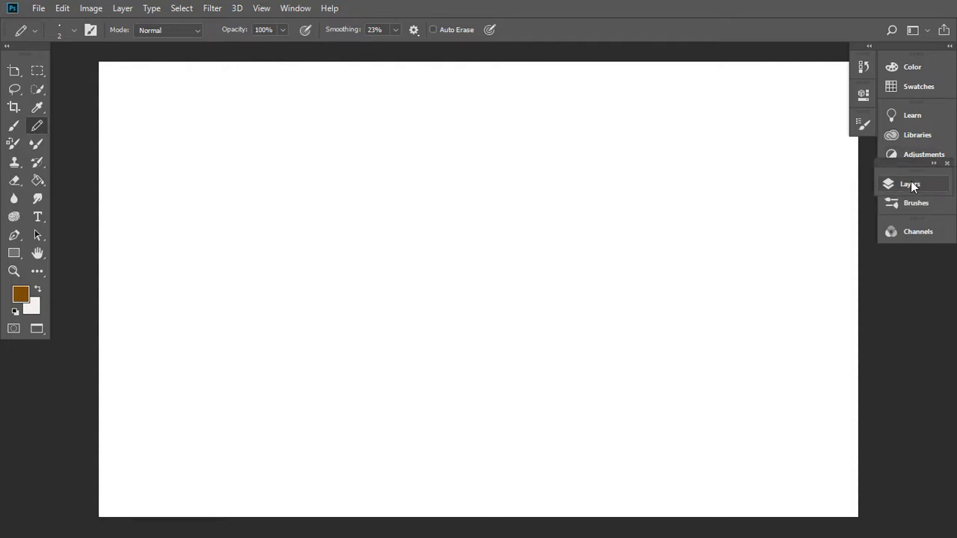
{"action": "left_click_drag", "start_coordinate": [911, 181], "coordinate": [909, 164]}
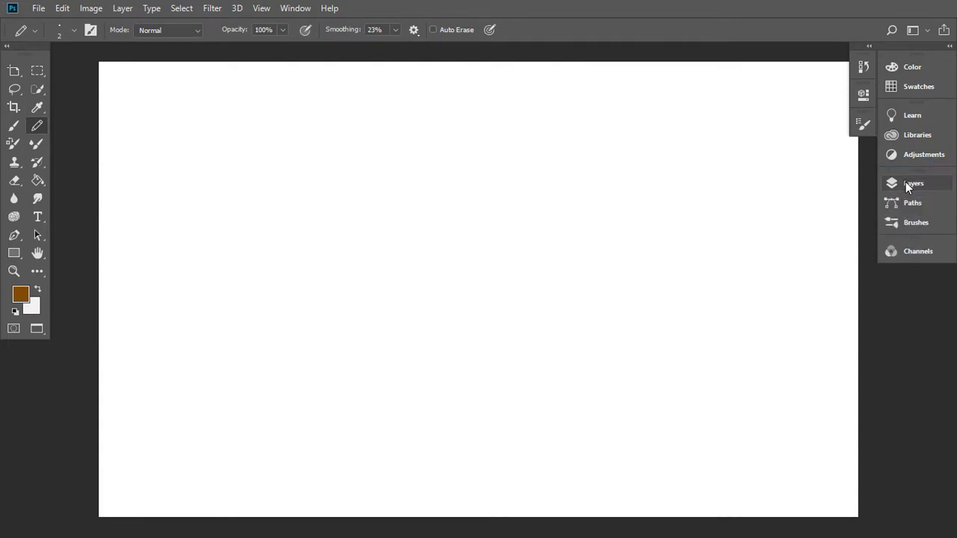
{"action": "left_click", "coordinate": [906, 183]}
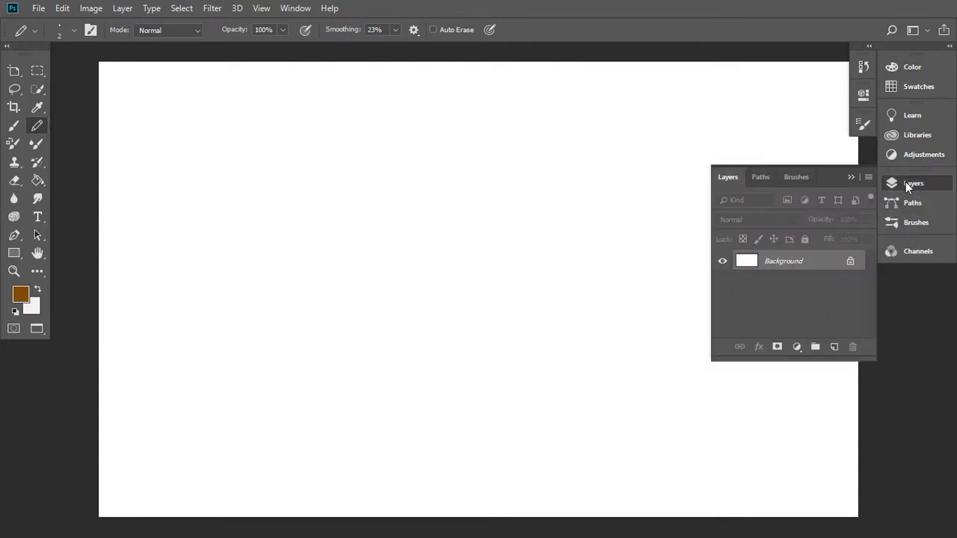
{"action": "left_click", "coordinate": [833, 347]}
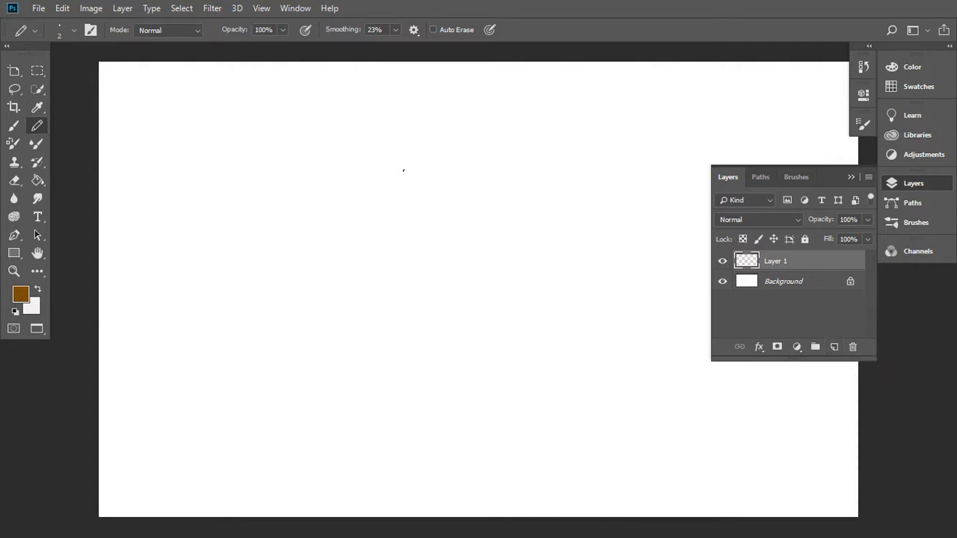
{"action": "mouse_move", "coordinate": [404, 170]}
{"action": "left_mouse_down"}
{"action": "mouse_move", "coordinate": [463, 360]}
{"action": "mouse_move", "coordinate": [549, 285]}
{"action": "mouse_move", "coordinate": [549, 208]}
{"action": "mouse_move", "coordinate": [494, 162]}
{"action": "mouse_move", "coordinate": [394, 171]}
{"action": "left_mouse_up"}
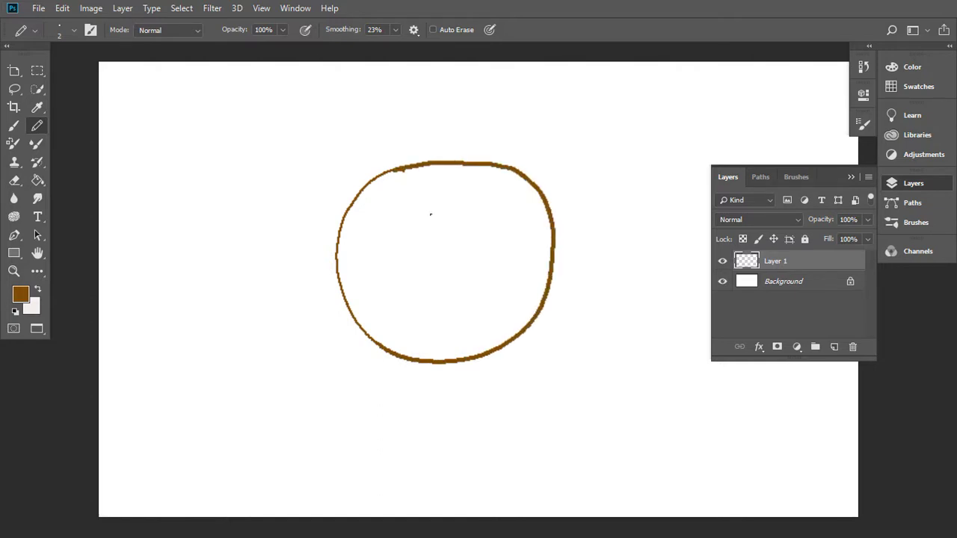
Step: Pencil in both eyebrows, nose bottom, mouth, drooping mustache and both eyes
{"action": "left_click_drag", "start_coordinate": [431, 215], "coordinate": [378, 227]}
{"action": "left_click_drag", "start_coordinate": [474, 215], "coordinate": [531, 232]}
{"action": "left_click_drag", "start_coordinate": [440, 270], "coordinate": [479, 272]}
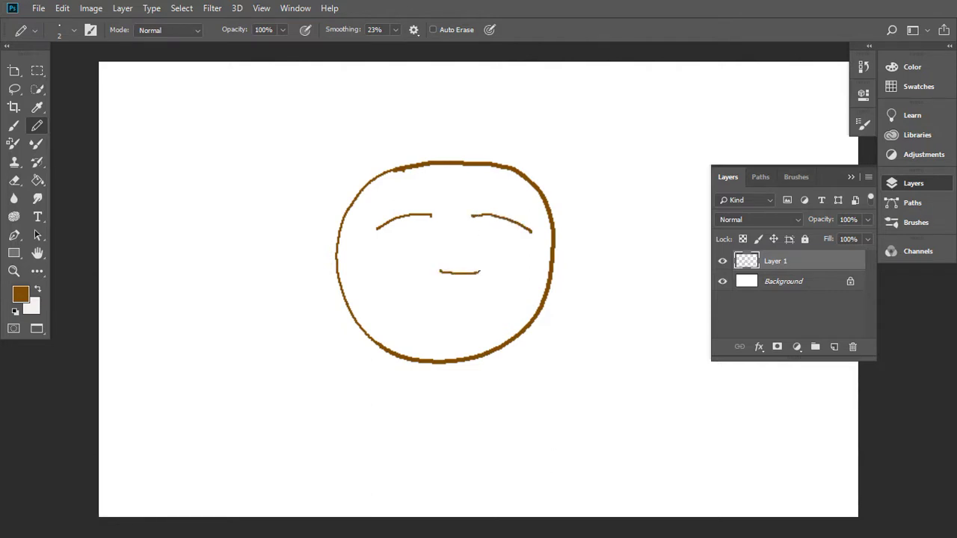
{"action": "left_click_drag", "start_coordinate": [422, 312], "coordinate": [500, 308]}
{"action": "mouse_move", "coordinate": [423, 300]}
{"action": "left_mouse_down"}
{"action": "mouse_move", "coordinate": [424, 314]}
{"action": "mouse_move", "coordinate": [441, 289]}
{"action": "mouse_move", "coordinate": [436, 312]}
{"action": "mouse_move", "coordinate": [498, 308]}
{"action": "mouse_move", "coordinate": [454, 325]}
{"action": "mouse_move", "coordinate": [472, 325]}
{"action": "left_mouse_up"}
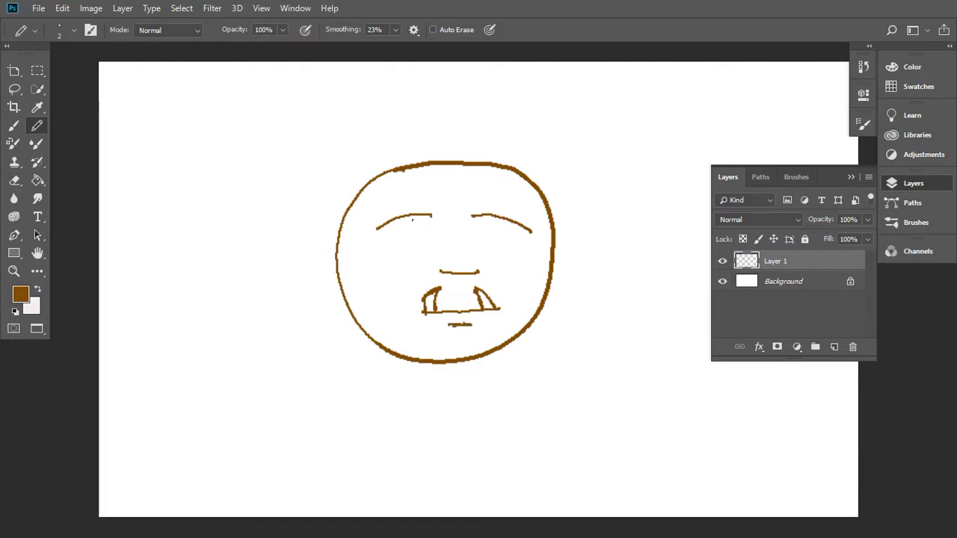
{"action": "mouse_move", "coordinate": [416, 217]}
{"action": "left_mouse_down"}
{"action": "mouse_move", "coordinate": [416, 237]}
{"action": "mouse_move", "coordinate": [385, 223]}
{"action": "mouse_move", "coordinate": [398, 234]}
{"action": "left_mouse_up"}
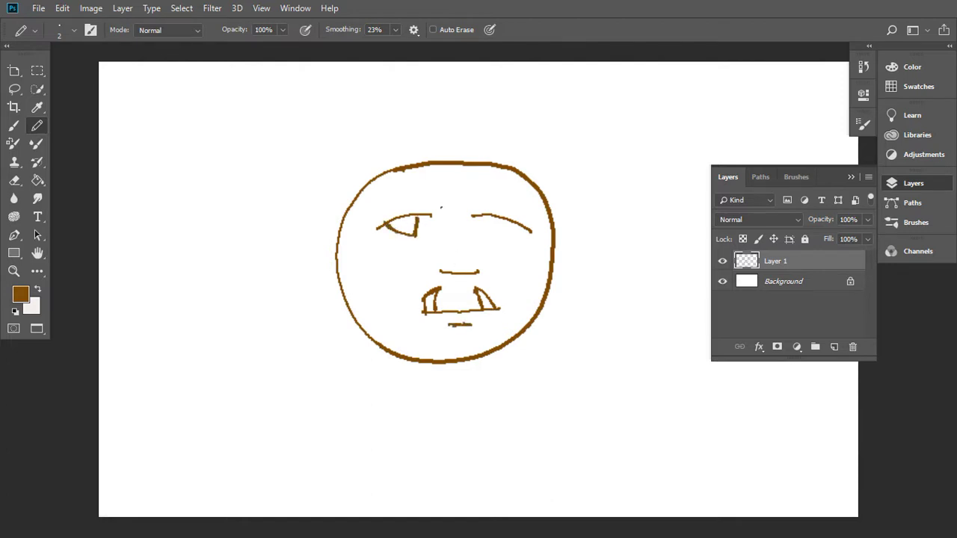
{"action": "mouse_move", "coordinate": [492, 218]}
{"action": "left_mouse_down"}
{"action": "mouse_move", "coordinate": [503, 238]}
{"action": "mouse_move", "coordinate": [568, 219]}
{"action": "mouse_move", "coordinate": [567, 276]}
{"action": "mouse_move", "coordinate": [552, 280]}
{"action": "left_mouse_up"}
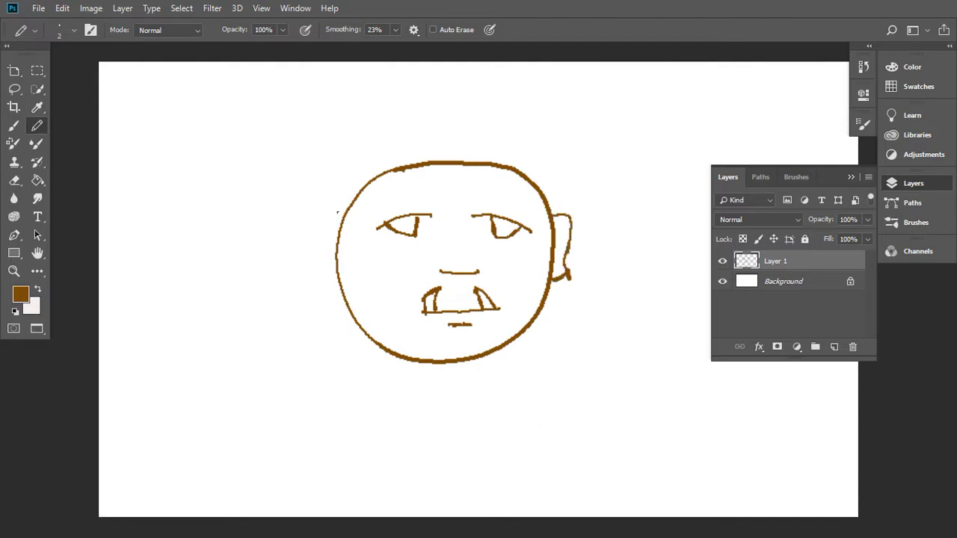
Step: Add the left ear, neck sides, goatee, nose line, cheek lines and hair strands
{"action": "mouse_move", "coordinate": [344, 214]}
{"action": "left_mouse_down"}
{"action": "mouse_move", "coordinate": [326, 214]}
{"action": "mouse_move", "coordinate": [319, 277]}
{"action": "mouse_move", "coordinate": [340, 285]}
{"action": "left_mouse_up"}
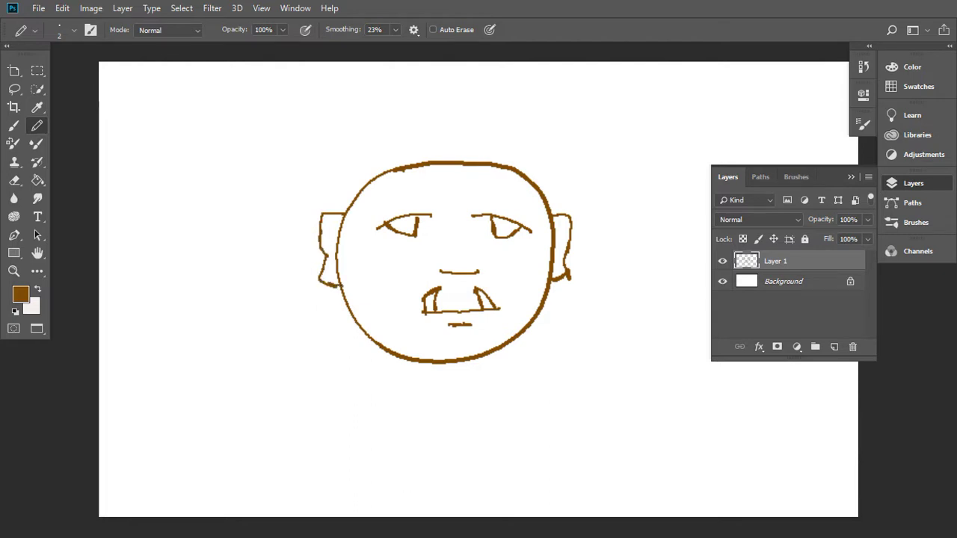
{"action": "left_click_drag", "start_coordinate": [428, 363], "coordinate": [427, 419]}
{"action": "mouse_move", "coordinate": [477, 360]}
{"action": "left_mouse_down"}
{"action": "mouse_move", "coordinate": [472, 408]}
{"action": "mouse_move", "coordinate": [488, 416]}
{"action": "left_mouse_up"}
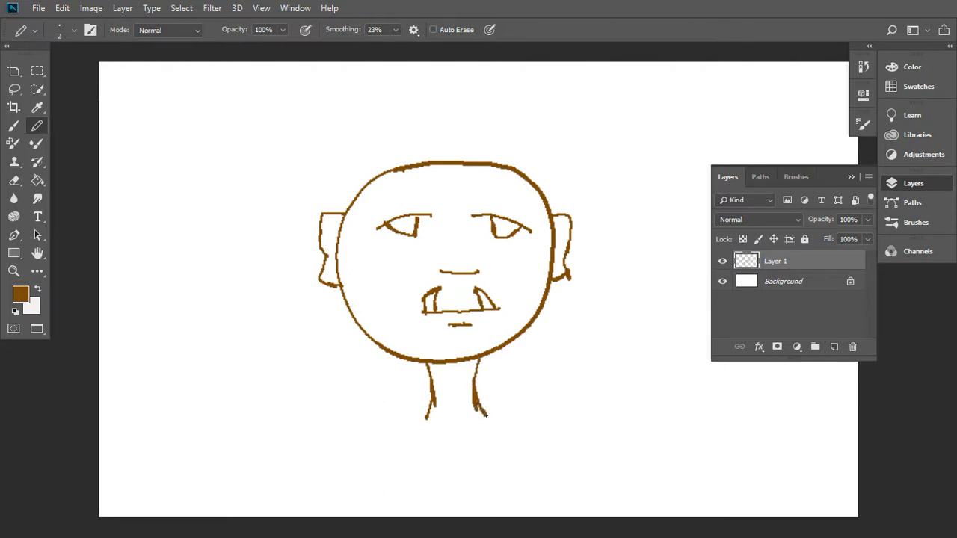
{"action": "mouse_move", "coordinate": [451, 329]}
{"action": "left_mouse_down"}
{"action": "mouse_move", "coordinate": [455, 341]}
{"action": "mouse_move", "coordinate": [459, 330]}
{"action": "mouse_move", "coordinate": [471, 337]}
{"action": "left_mouse_up"}
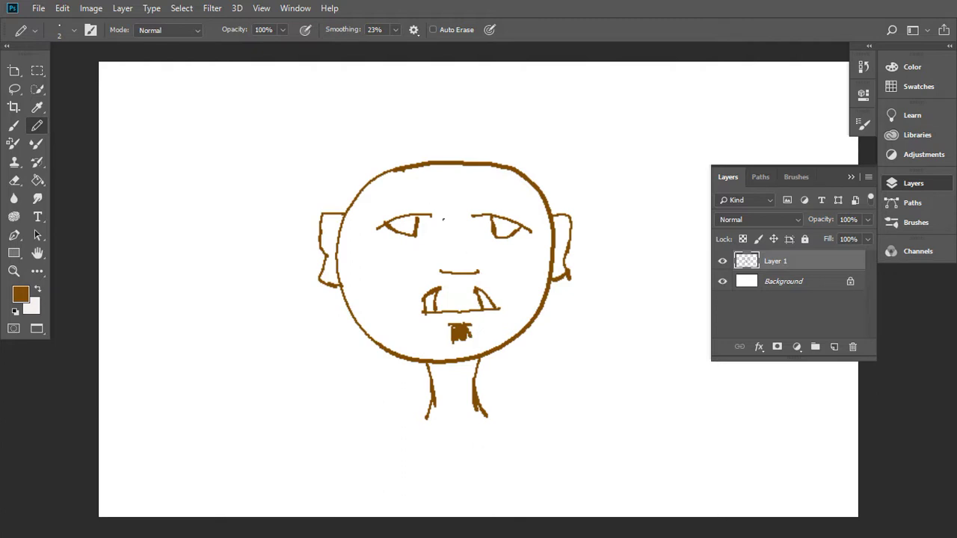
{"action": "left_click_drag", "start_coordinate": [443, 210], "coordinate": [449, 257]}
{"action": "left_click_drag", "start_coordinate": [416, 276], "coordinate": [393, 323]}
{"action": "left_click_drag", "start_coordinate": [499, 277], "coordinate": [518, 322]}
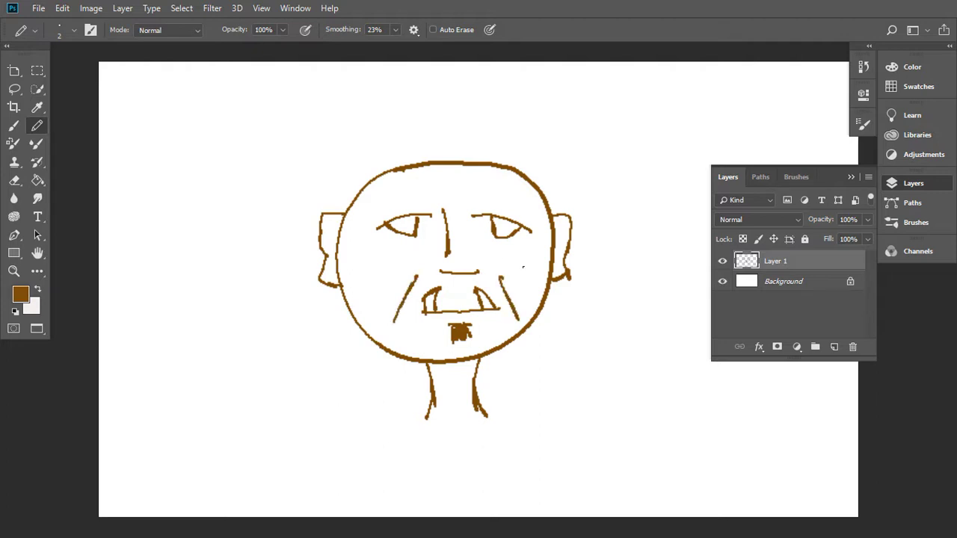
{"action": "mouse_move", "coordinate": [429, 175]}
{"action": "left_mouse_down"}
{"action": "mouse_move", "coordinate": [427, 120]}
{"action": "mouse_move", "coordinate": [398, 70]}
{"action": "mouse_move", "coordinate": [489, 73]}
{"action": "mouse_move", "coordinate": [464, 137]}
{"action": "mouse_move", "coordinate": [466, 180]}
{"action": "left_mouse_up"}
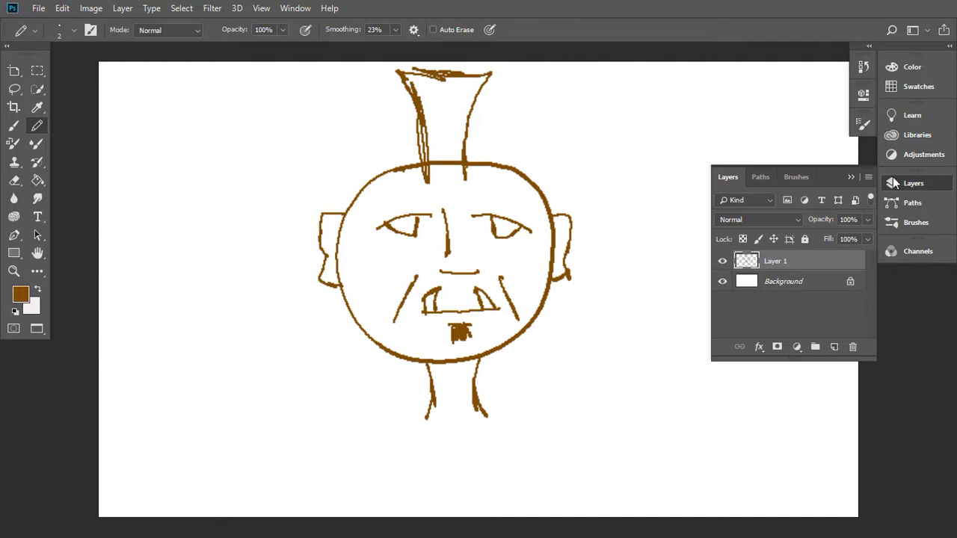
{"action": "right_click", "coordinate": [787, 262]}
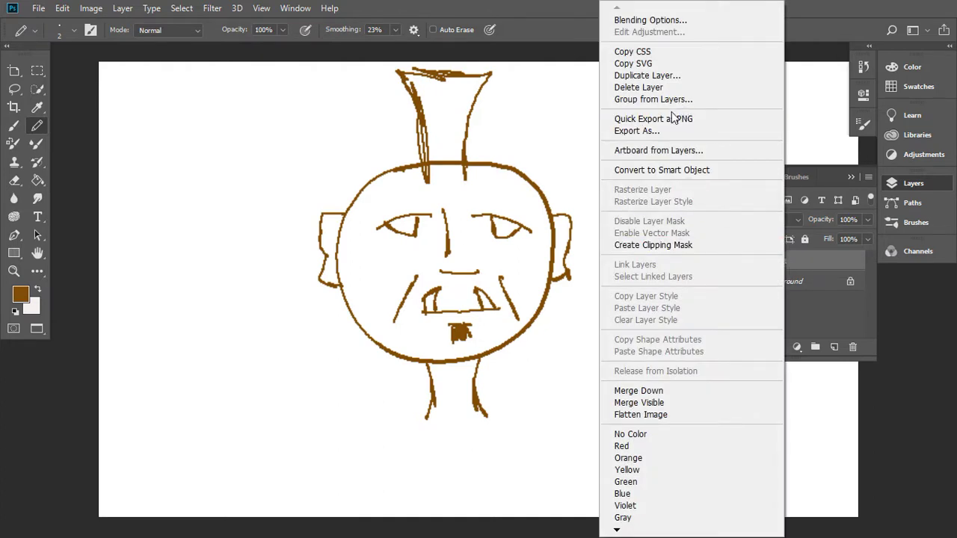
{"action": "left_click", "coordinate": [831, 303]}
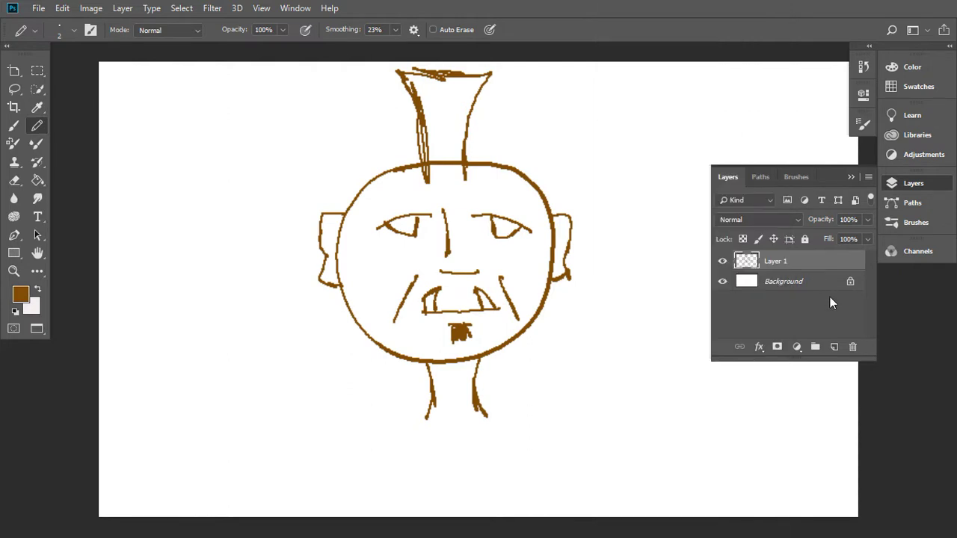
{"action": "left_click", "coordinate": [797, 218]}
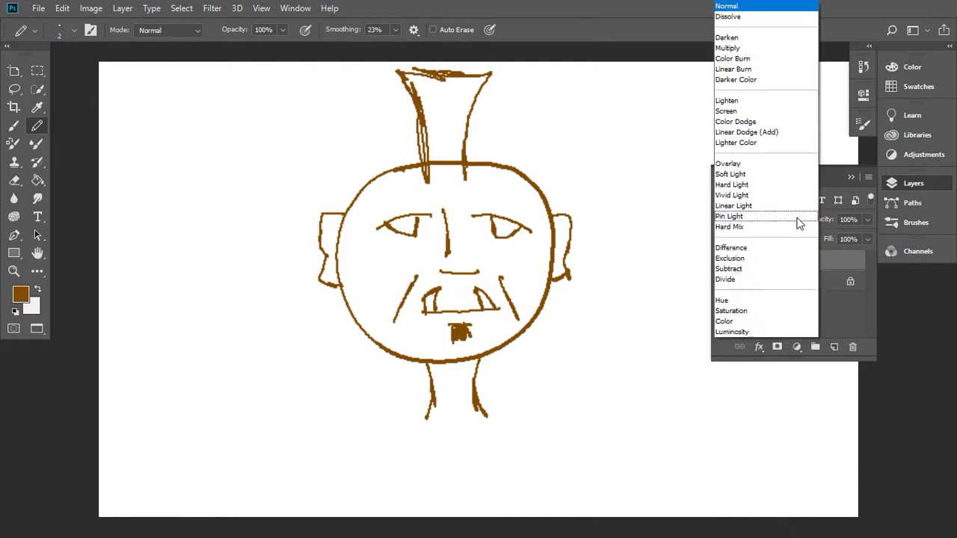
{"action": "left_click", "coordinate": [764, 49]}
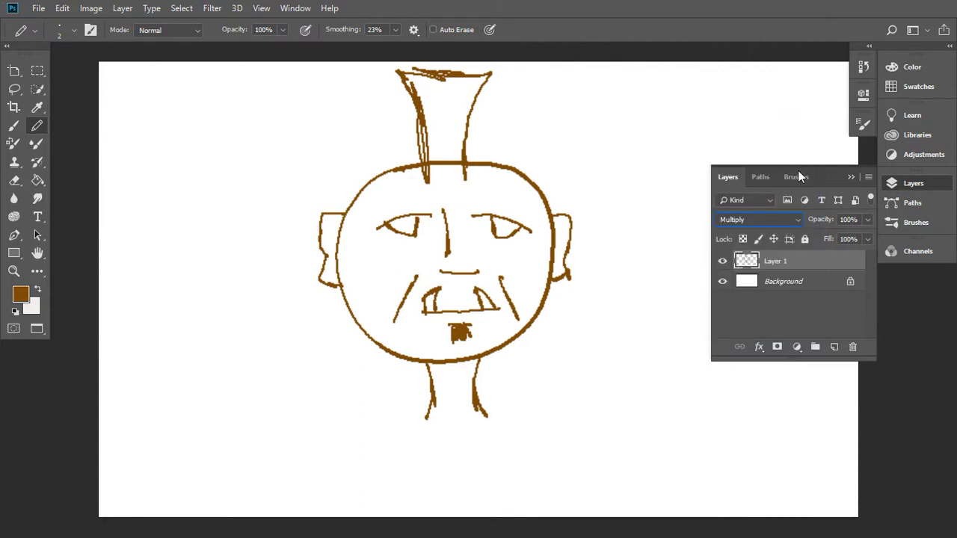
{"action": "right_click", "coordinate": [777, 259]}
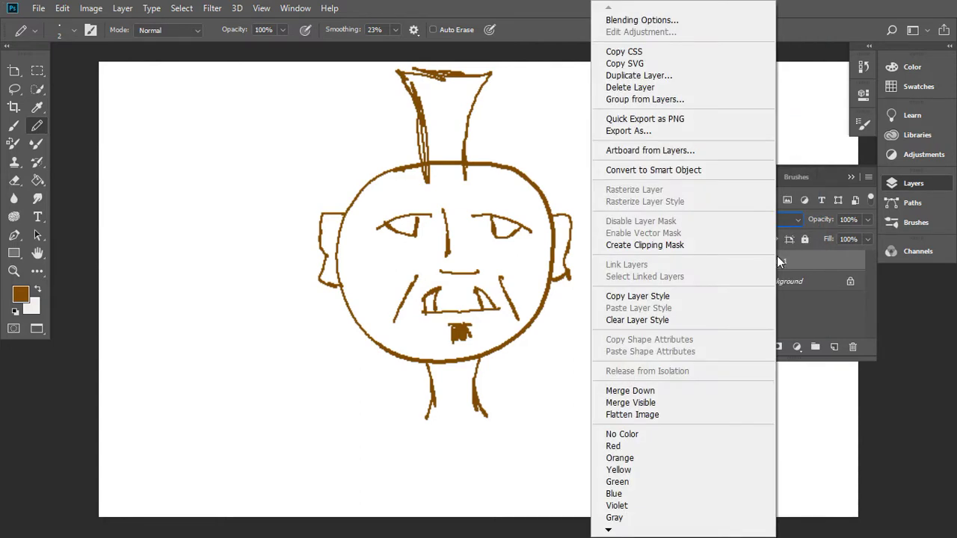
{"action": "left_click", "coordinate": [796, 216]}
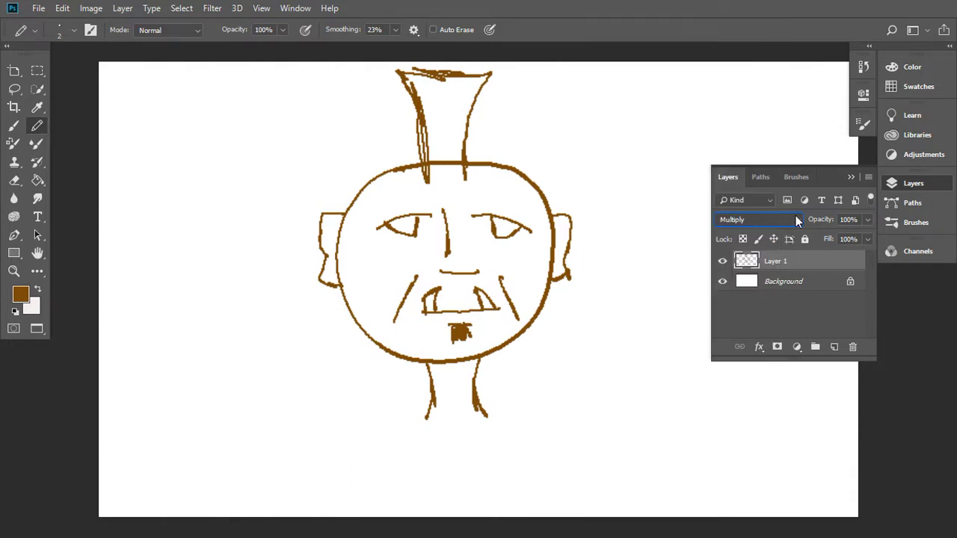
{"action": "left_click", "coordinate": [796, 218]}
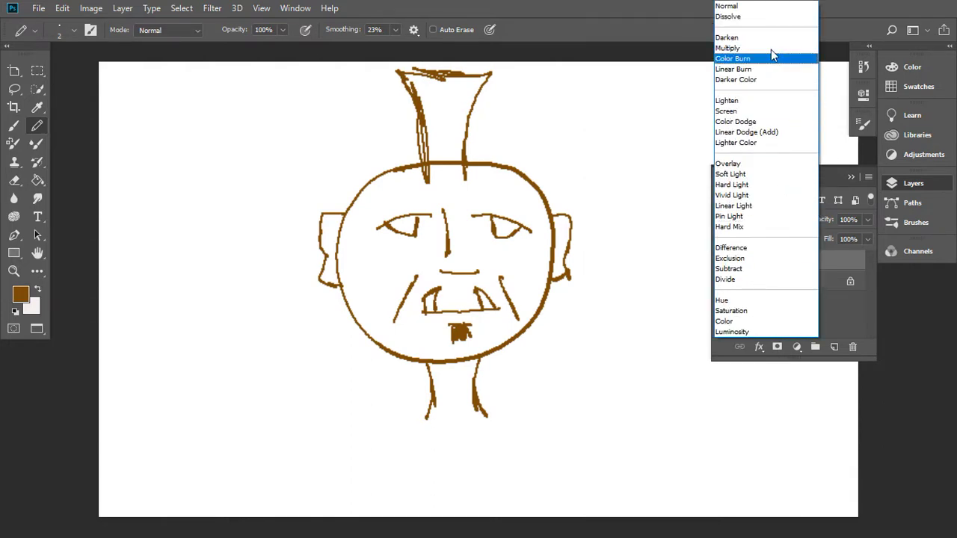
{"action": "left_click", "coordinate": [755, 6]}
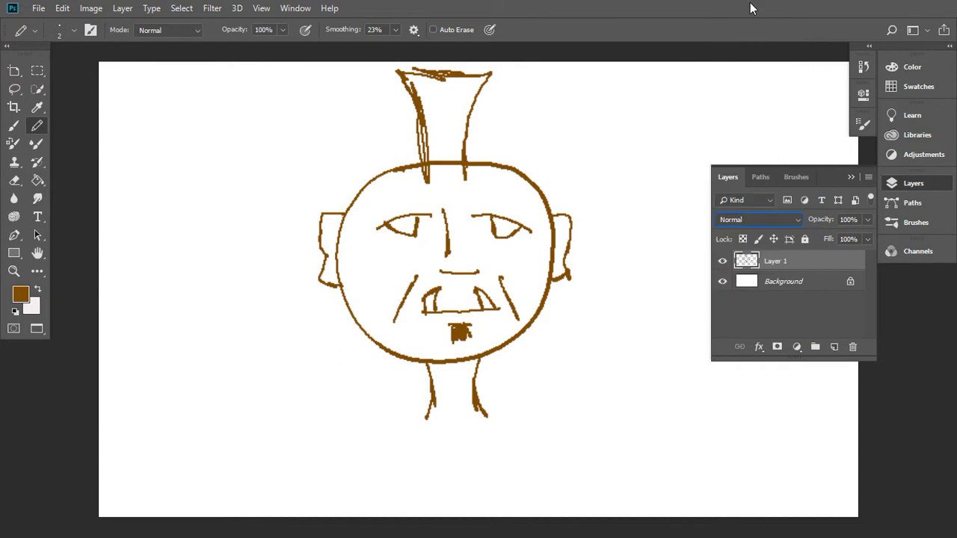
Step: Add Layer 2 above Layer 1 and set its blend mode to Multiply
{"action": "left_click", "coordinate": [833, 347]}
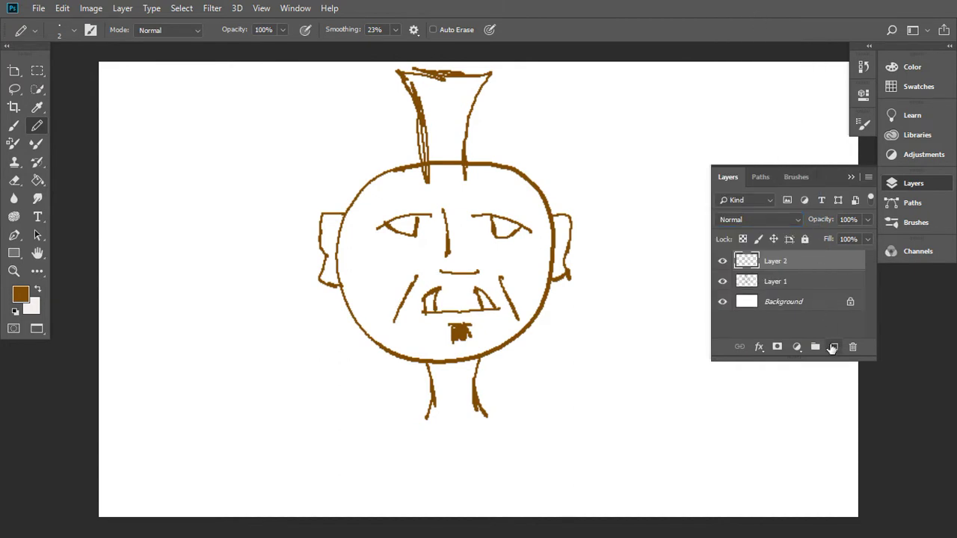
{"action": "right_click", "coordinate": [768, 256]}
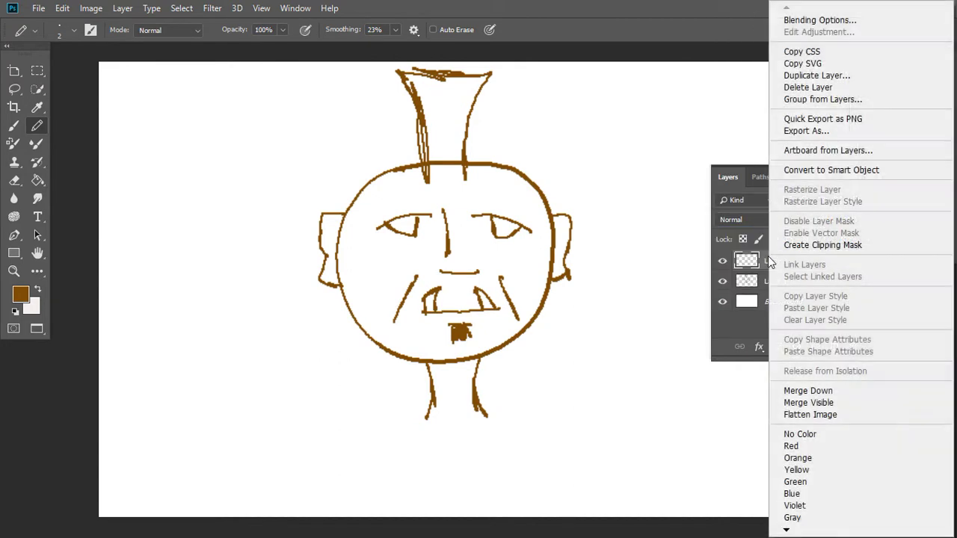
{"action": "left_click", "coordinate": [752, 221]}
{"action": "left_click", "coordinate": [796, 222]}
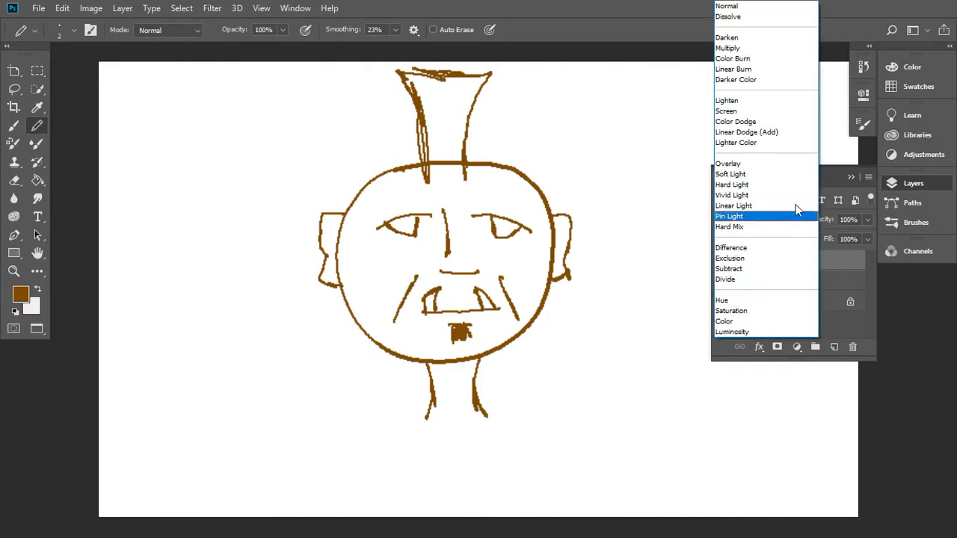
{"action": "left_click", "coordinate": [757, 48]}
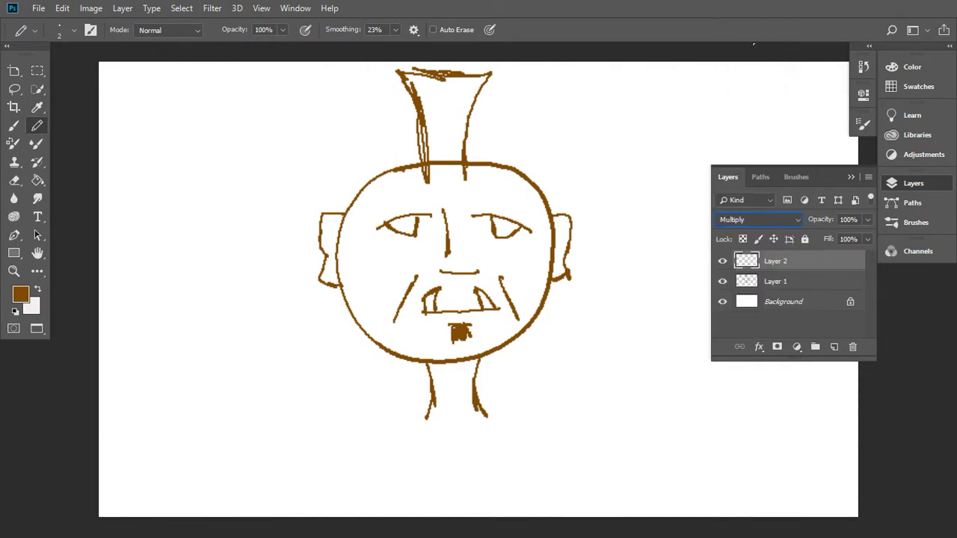
Step: Choose green from the Swatches panel as the drawing colour
{"action": "left_click", "coordinate": [917, 87]}
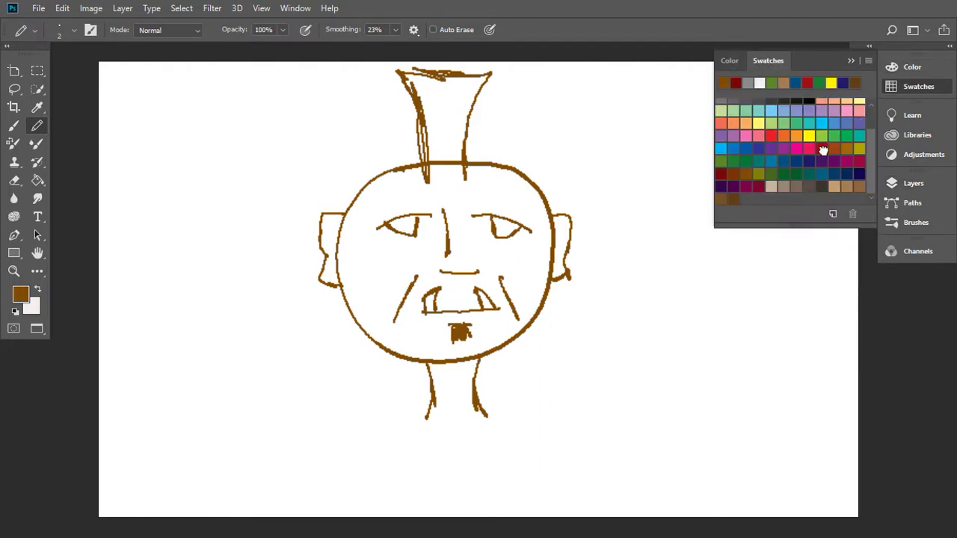
{"action": "left_click", "coordinate": [823, 150]}
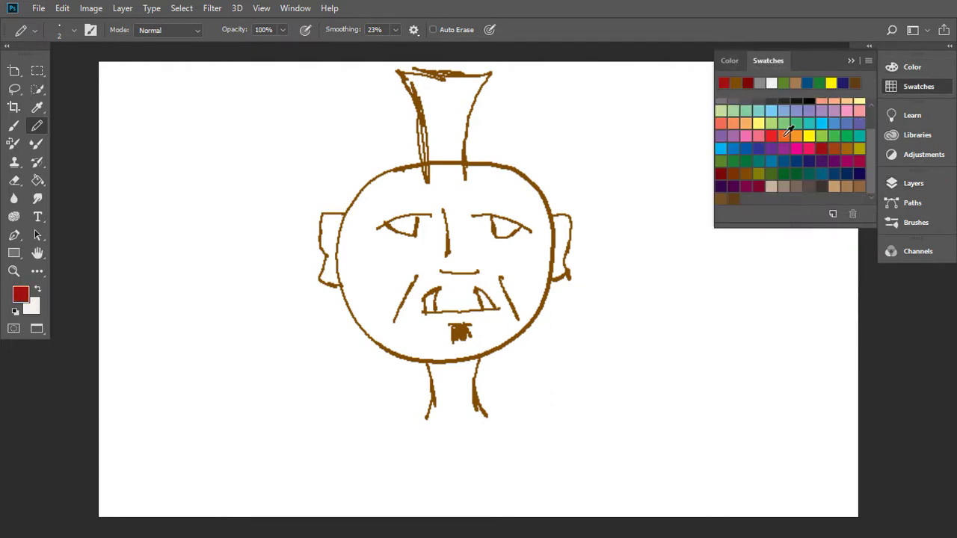
{"action": "left_click", "coordinate": [724, 137]}
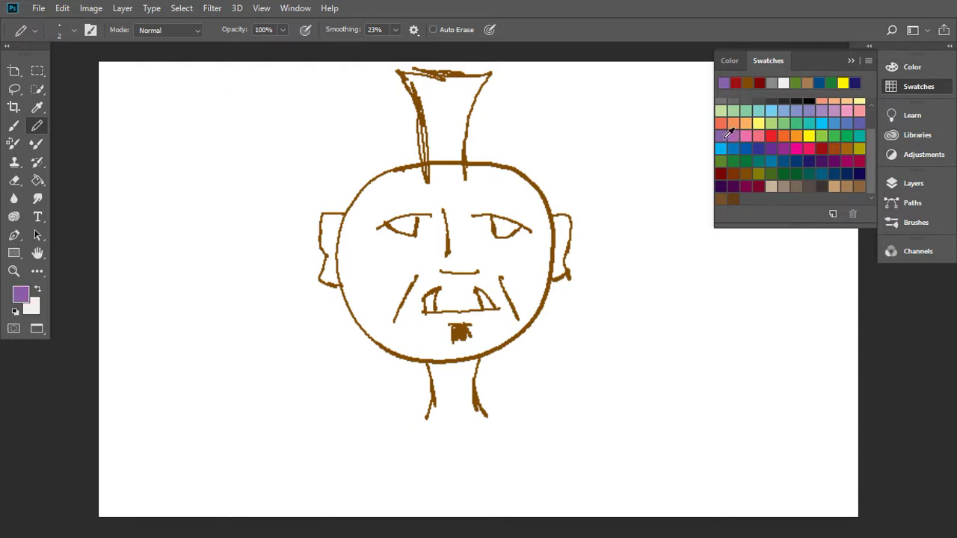
{"action": "left_click", "coordinate": [723, 160]}
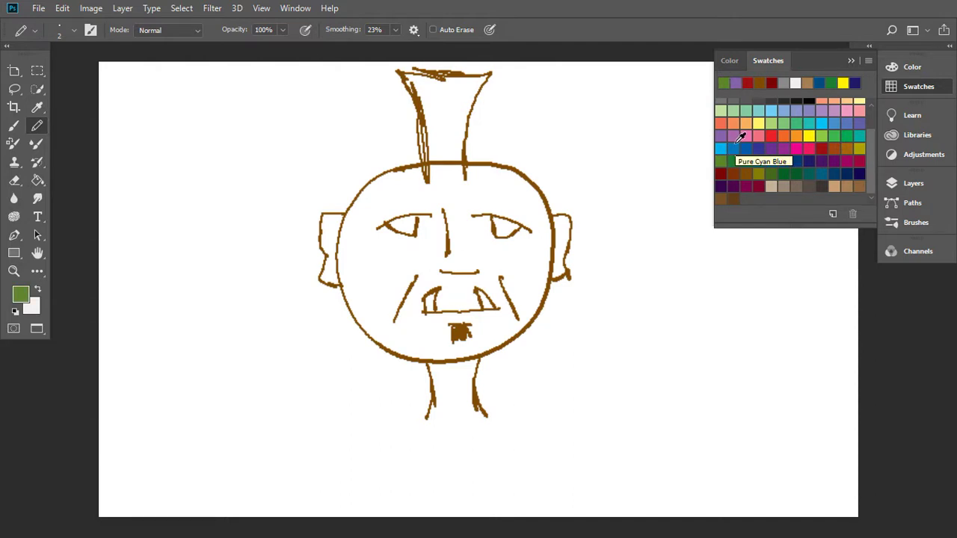
Step: Scribble green pencil shading over the left eye and cheek
{"action": "mouse_move", "coordinate": [415, 190]}
{"action": "left_mouse_down"}
{"action": "mouse_move", "coordinate": [362, 228]}
{"action": "mouse_move", "coordinate": [408, 225]}
{"action": "mouse_move", "coordinate": [419, 207]}
{"action": "mouse_move", "coordinate": [393, 223]}
{"action": "mouse_move", "coordinate": [425, 196]}
{"action": "mouse_move", "coordinate": [374, 243]}
{"action": "mouse_move", "coordinate": [437, 205]}
{"action": "mouse_move", "coordinate": [366, 255]}
{"action": "mouse_move", "coordinate": [441, 211]}
{"action": "mouse_move", "coordinate": [377, 250]}
{"action": "left_mouse_up"}
{"action": "mouse_move", "coordinate": [453, 204]}
{"action": "left_mouse_down"}
{"action": "mouse_move", "coordinate": [367, 266]}
{"action": "mouse_move", "coordinate": [445, 217]}
{"action": "mouse_move", "coordinate": [371, 273]}
{"action": "mouse_move", "coordinate": [448, 229]}
{"action": "mouse_move", "coordinate": [378, 284]}
{"action": "left_mouse_up"}
{"action": "left_click_drag", "start_coordinate": [452, 230], "coordinate": [396, 269]}
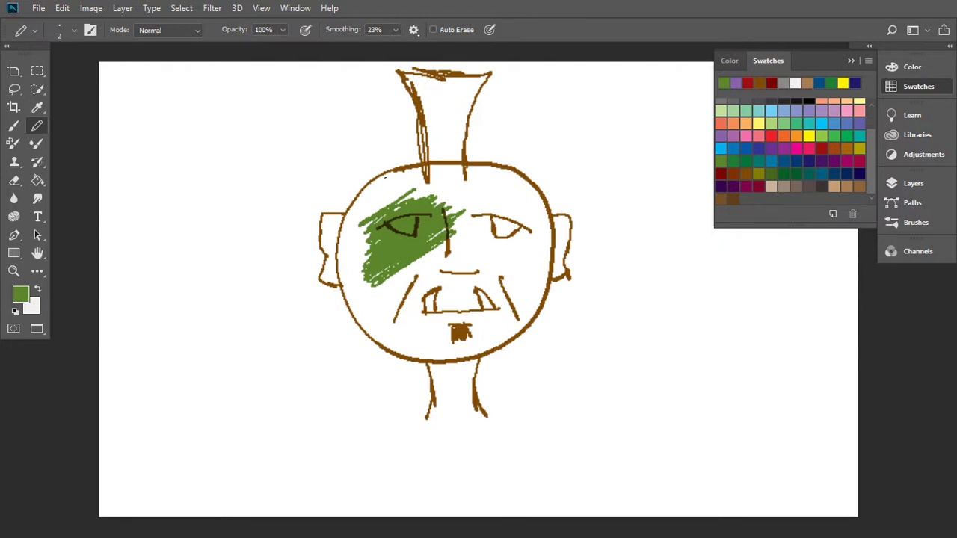
Step: Set Layer 2 back to Normal blending and drag it beneath Layer 1
{"action": "left_click", "coordinate": [907, 182]}
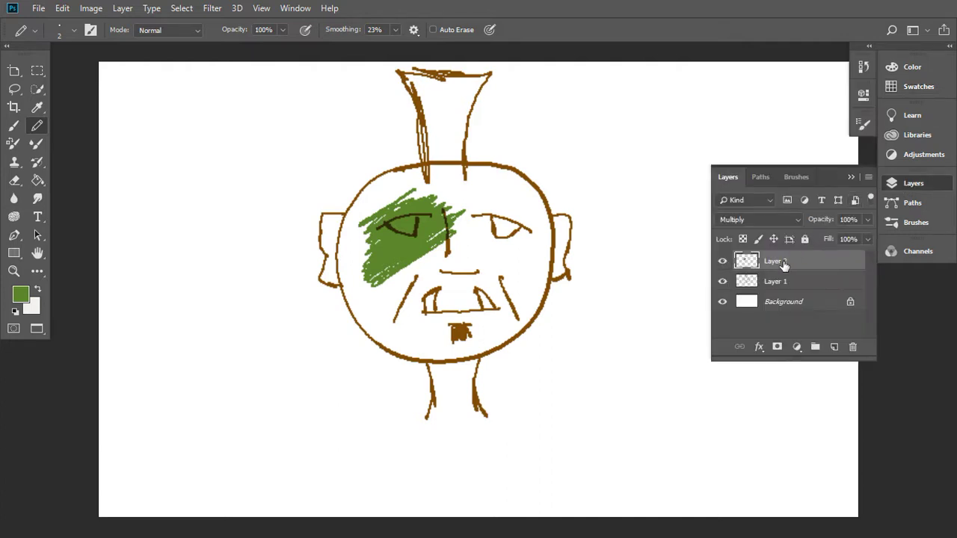
{"action": "left_click", "coordinate": [801, 217]}
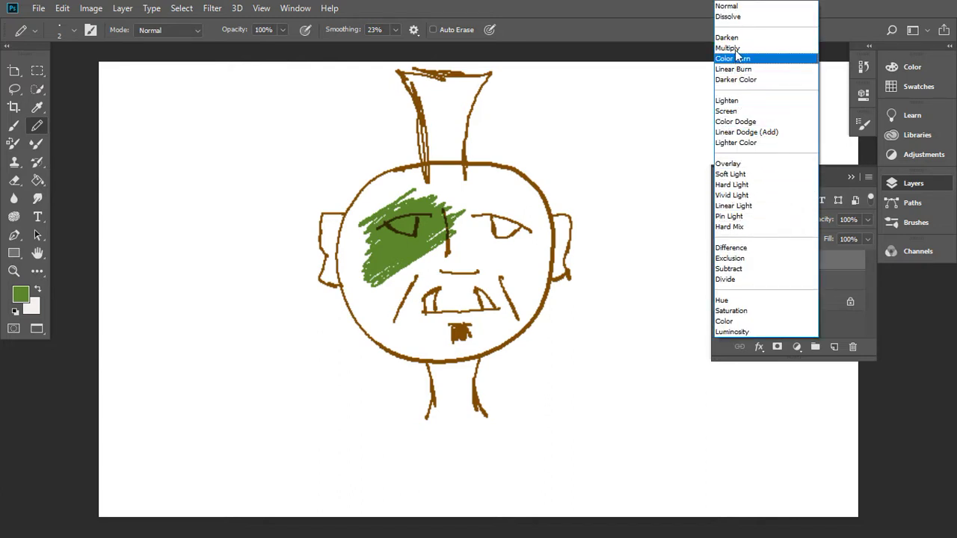
{"action": "left_click", "coordinate": [730, 7]}
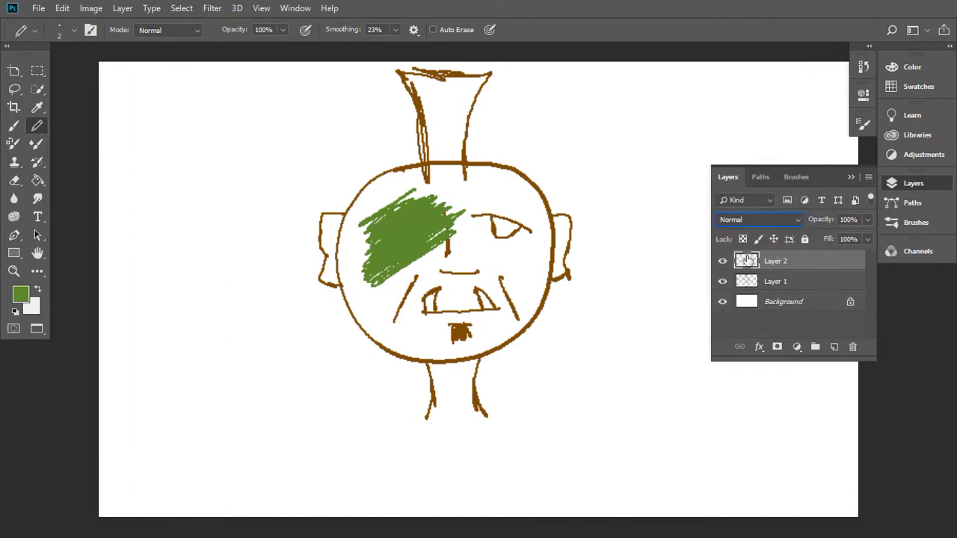
{"action": "left_click_drag", "start_coordinate": [747, 259], "coordinate": [748, 287]}
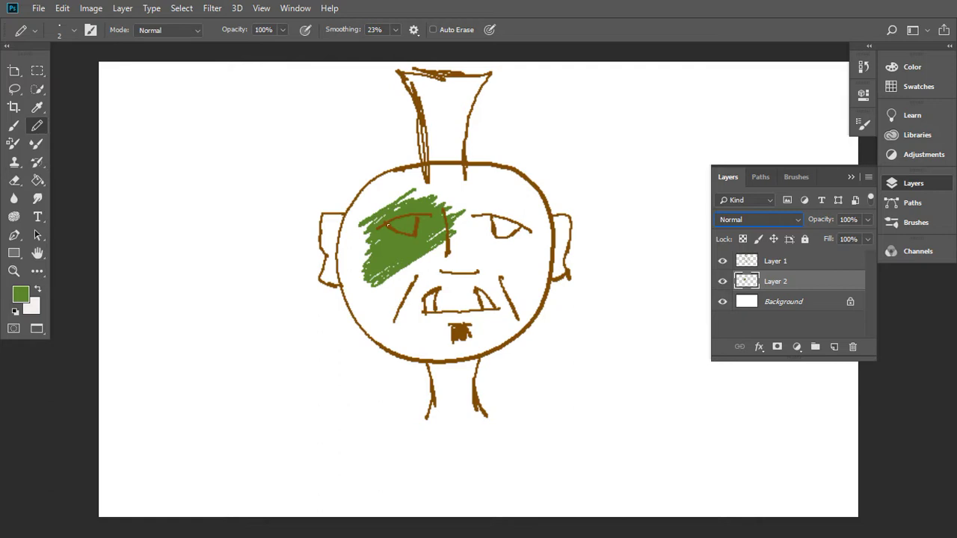
{"action": "right_click", "coordinate": [404, 225]}
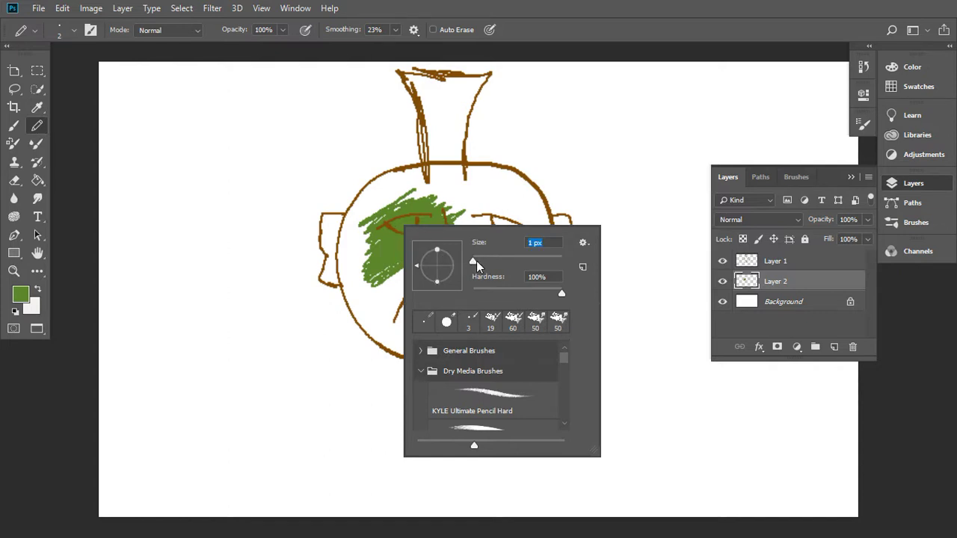
Step: Enlarge the pencil to about 67 px and paint green over the head, ears and neck
{"action": "left_click_drag", "start_coordinate": [472, 261], "coordinate": [497, 260]}
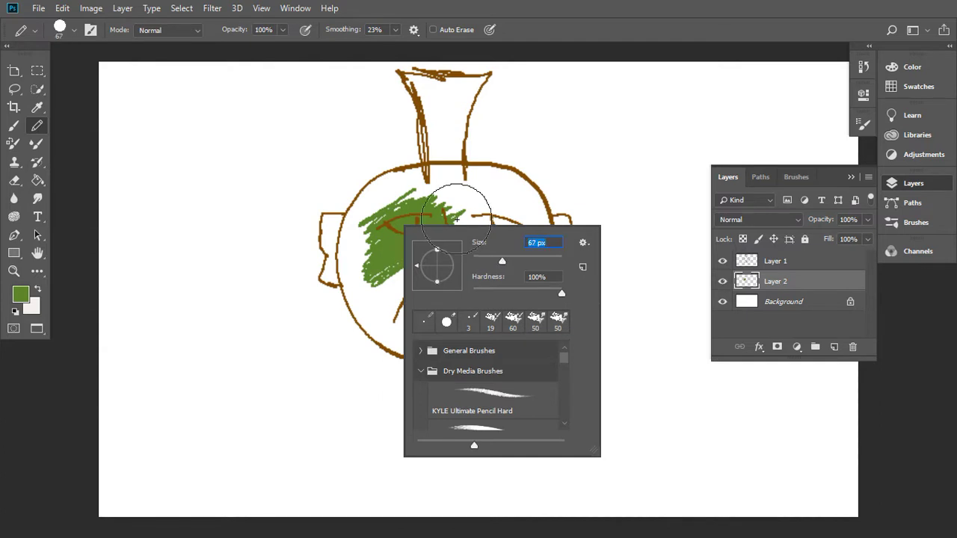
{"action": "left_click", "coordinate": [404, 193]}
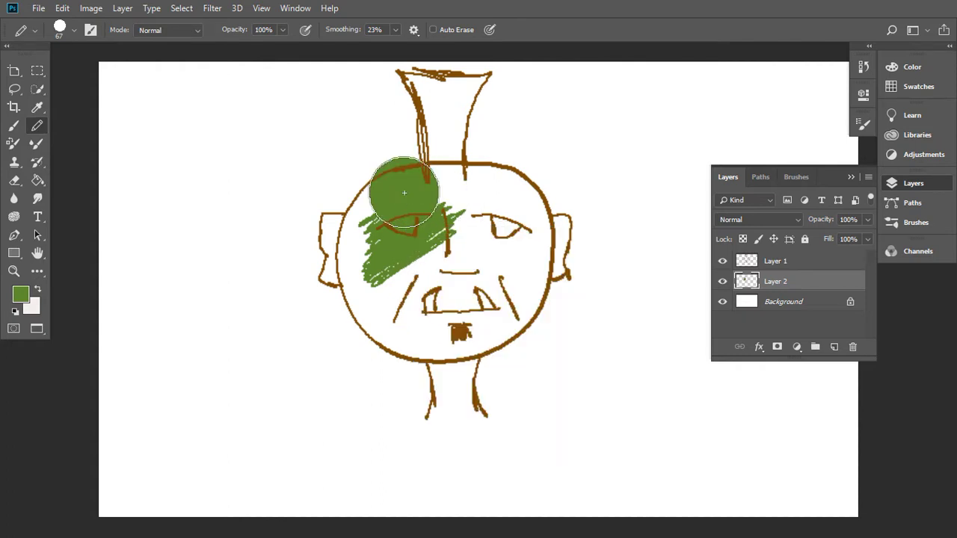
{"action": "mouse_move", "coordinate": [404, 193]}
{"action": "left_mouse_down"}
{"action": "mouse_move", "coordinate": [363, 182]}
{"action": "mouse_move", "coordinate": [416, 172]}
{"action": "mouse_move", "coordinate": [471, 132]}
{"action": "mouse_move", "coordinate": [401, 186]}
{"action": "mouse_move", "coordinate": [384, 145]}
{"action": "mouse_move", "coordinate": [412, 100]}
{"action": "mouse_move", "coordinate": [412, 51]}
{"action": "mouse_move", "coordinate": [412, 100]}
{"action": "mouse_move", "coordinate": [470, 102]}
{"action": "mouse_move", "coordinate": [411, 188]}
{"action": "mouse_move", "coordinate": [502, 192]}
{"action": "mouse_move", "coordinate": [299, 349]}
{"action": "mouse_move", "coordinate": [316, 374]}
{"action": "mouse_move", "coordinate": [427, 331]}
{"action": "mouse_move", "coordinate": [370, 399]}
{"action": "mouse_move", "coordinate": [350, 443]}
{"action": "mouse_move", "coordinate": [367, 456]}
{"action": "mouse_move", "coordinate": [425, 453]}
{"action": "mouse_move", "coordinate": [406, 466]}
{"action": "mouse_move", "coordinate": [398, 434]}
{"action": "left_mouse_up"}
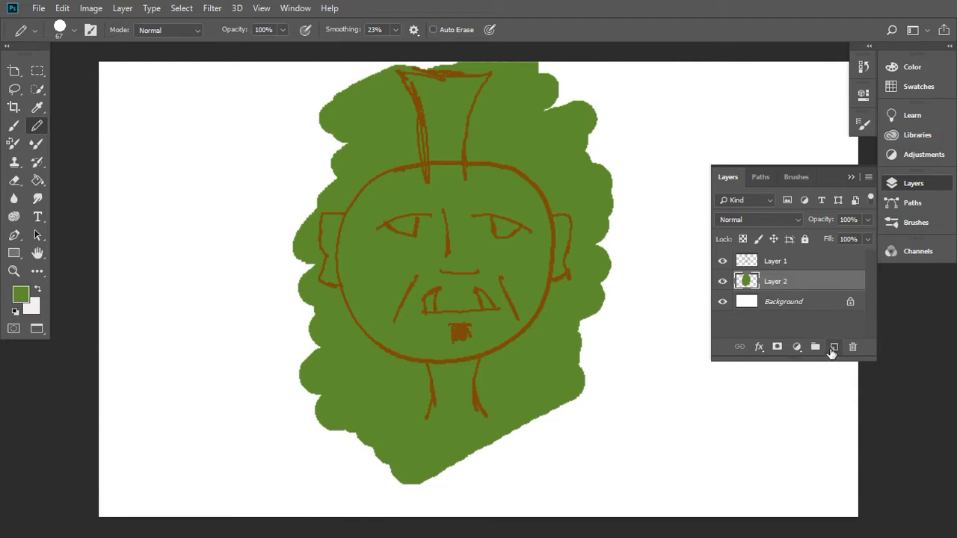
Step: Add Layer 3 above the green layer and choose white from the Swatches
{"action": "left_click", "coordinate": [834, 348]}
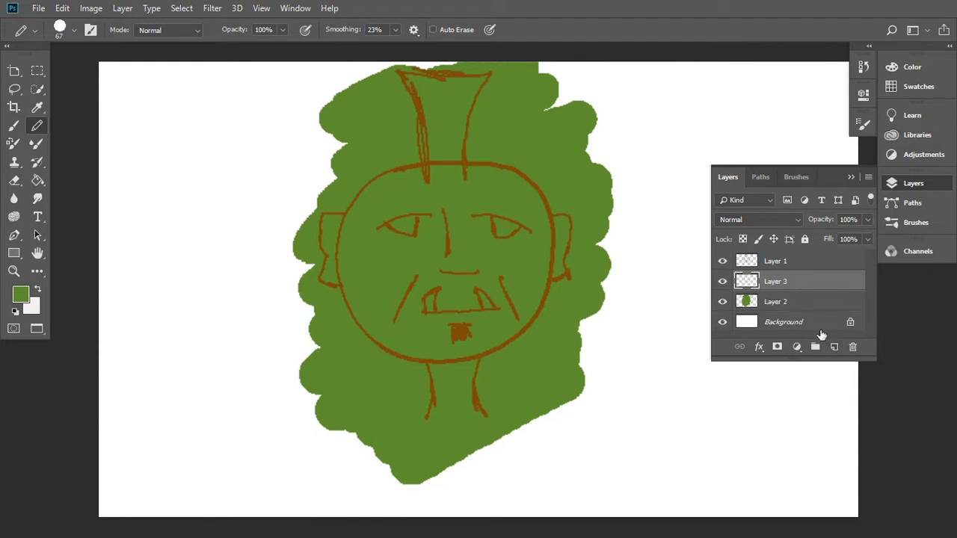
{"action": "left_click", "coordinate": [910, 67]}
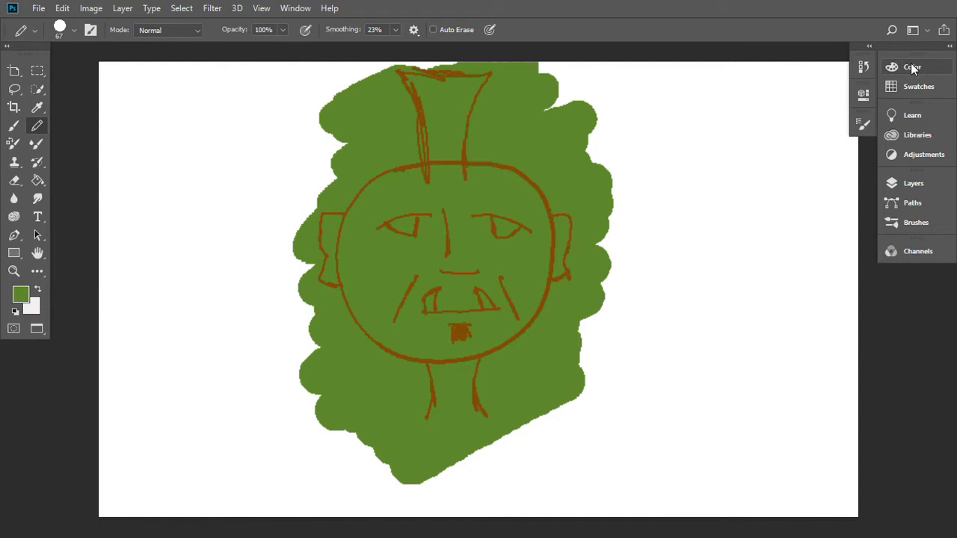
{"action": "left_click", "coordinate": [914, 66]}
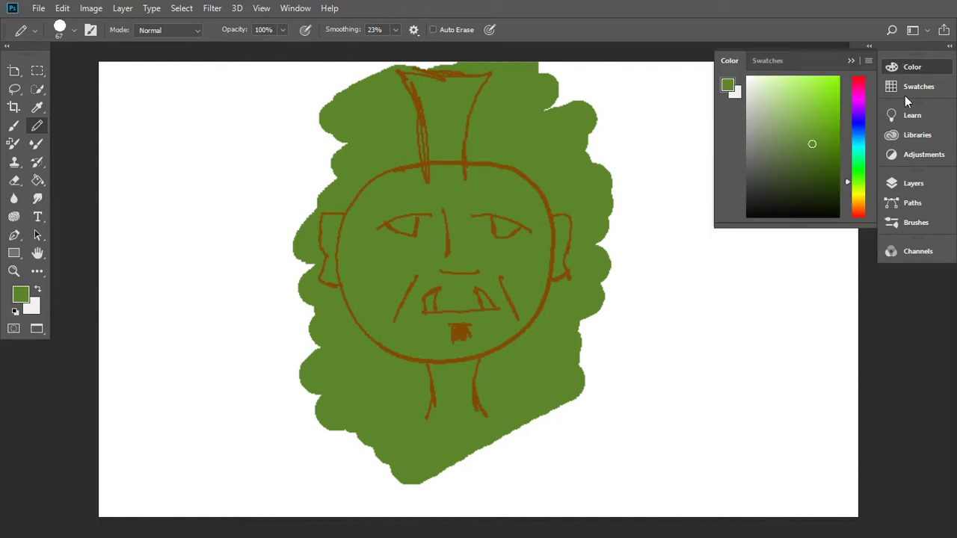
{"action": "left_click", "coordinate": [900, 87]}
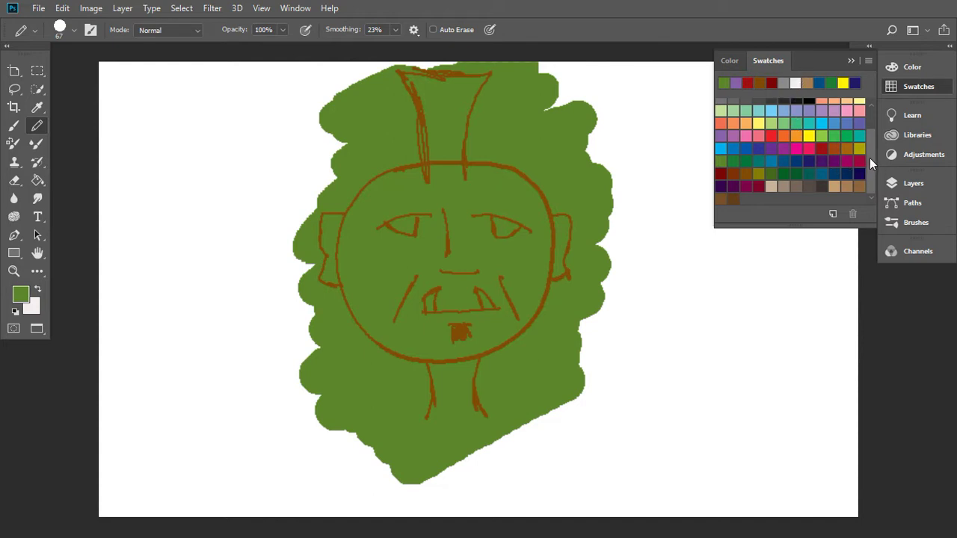
{"action": "left_click_drag", "start_coordinate": [871, 159], "coordinate": [871, 126]}
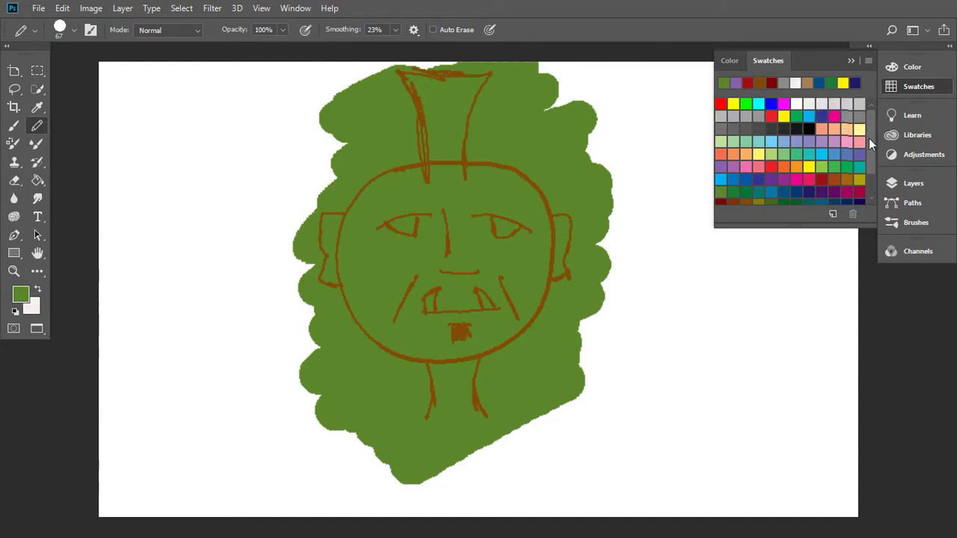
{"action": "left_click", "coordinate": [810, 104]}
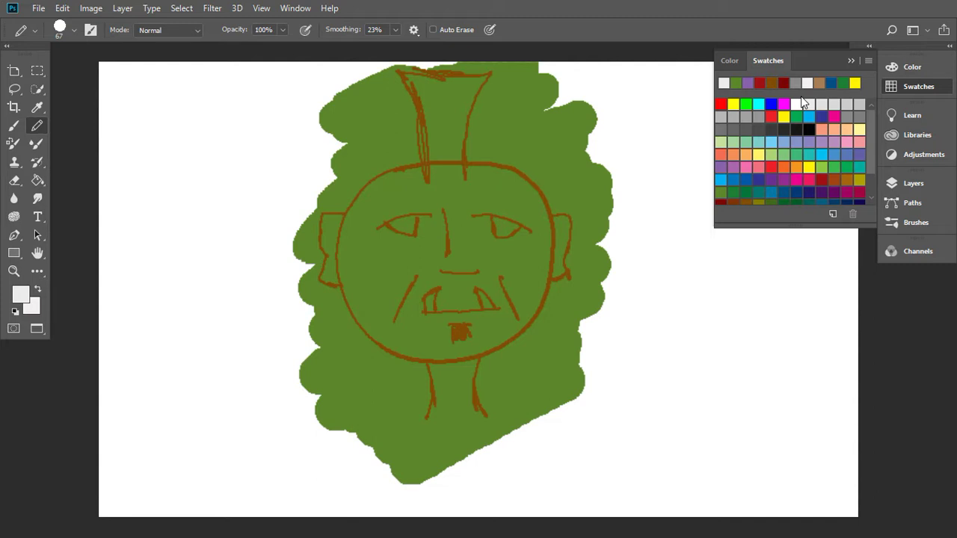
Step: Shrink the pencil brush size to 4 px
{"action": "right_click", "coordinate": [380, 226]}
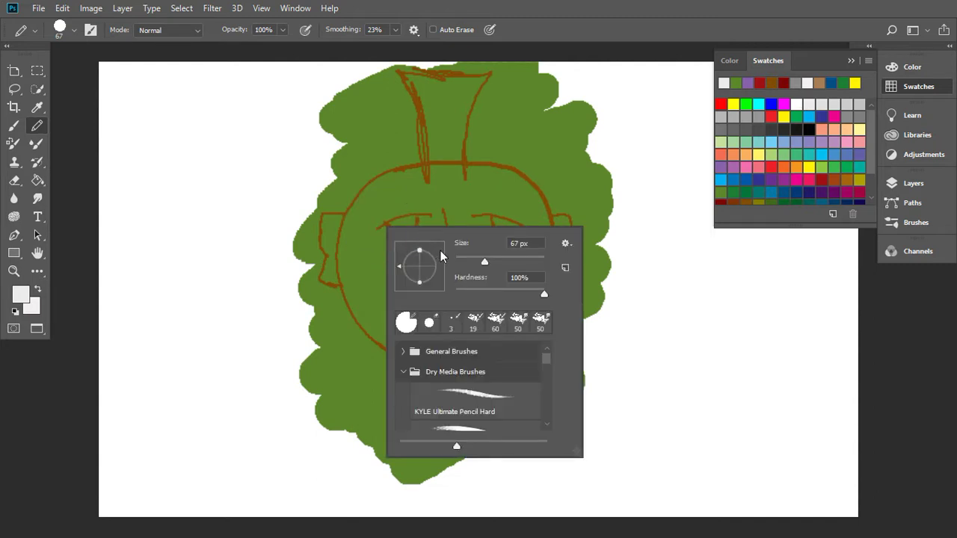
{"action": "left_click_drag", "start_coordinate": [483, 265], "coordinate": [460, 269]}
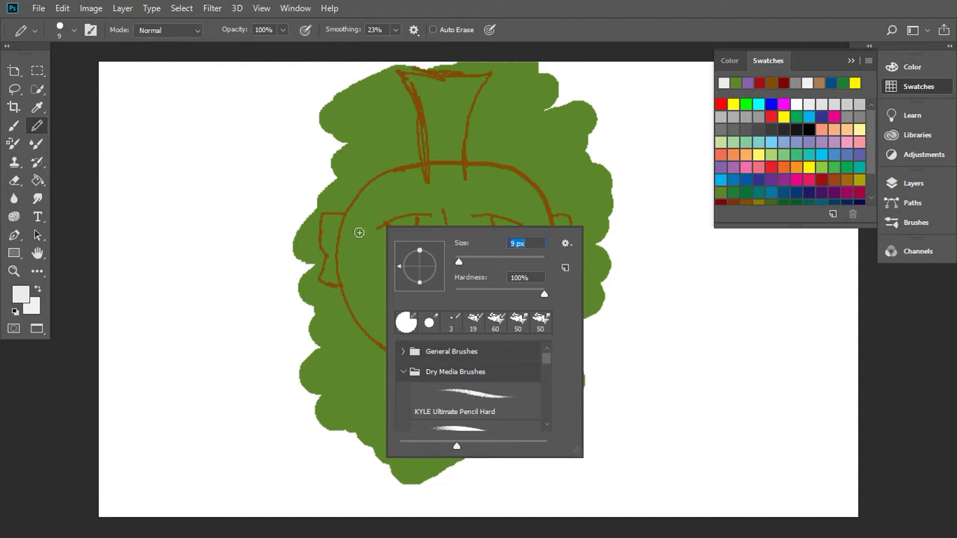
{"action": "left_click_drag", "start_coordinate": [458, 263], "coordinate": [456, 263]}
{"action": "left_click", "coordinate": [420, 218]}
Step: Paint white inside both eyes and the teeth
{"action": "mouse_move", "coordinate": [422, 217]}
{"action": "left_mouse_down"}
{"action": "mouse_move", "coordinate": [425, 229]}
{"action": "mouse_move", "coordinate": [387, 231]}
{"action": "mouse_move", "coordinate": [409, 234]}
{"action": "left_mouse_up"}
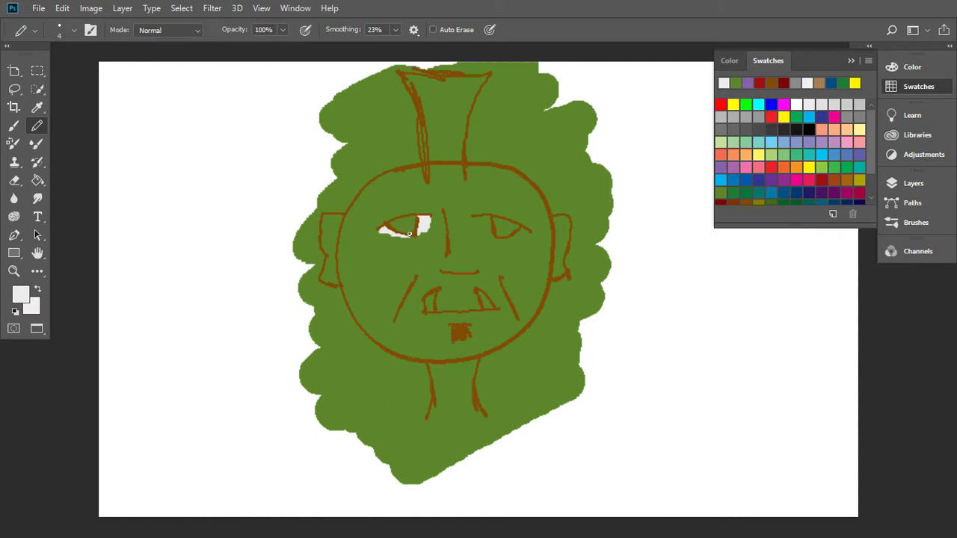
{"action": "mouse_move", "coordinate": [479, 221]}
{"action": "left_mouse_down"}
{"action": "mouse_move", "coordinate": [491, 236]}
{"action": "mouse_move", "coordinate": [483, 218]}
{"action": "mouse_move", "coordinate": [522, 232]}
{"action": "left_mouse_up"}
{"action": "mouse_move", "coordinate": [430, 303]}
{"action": "left_mouse_down"}
{"action": "mouse_move", "coordinate": [434, 294]}
{"action": "mouse_move", "coordinate": [491, 307]}
{"action": "left_mouse_up"}
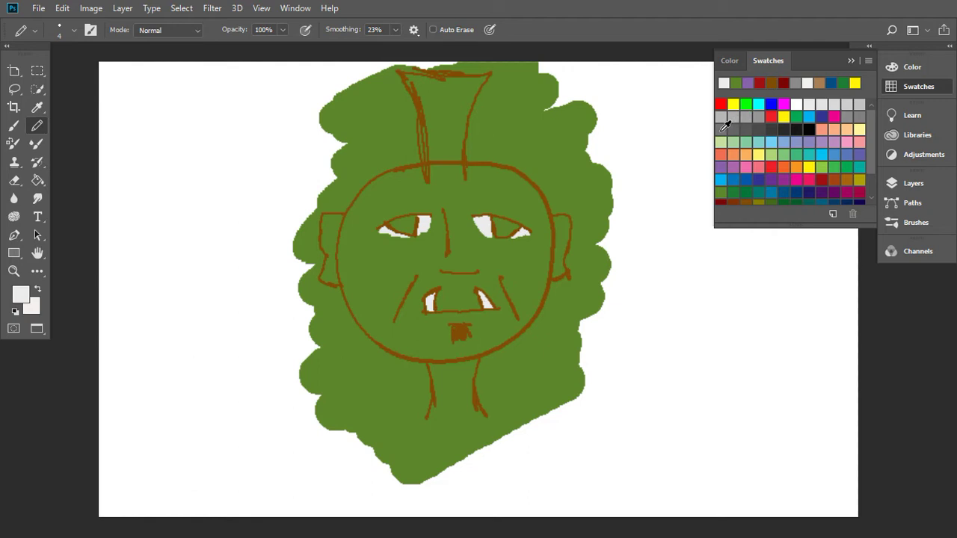
Step: Pick grey and fill the tall hair crest with it
{"action": "left_click", "coordinate": [849, 117]}
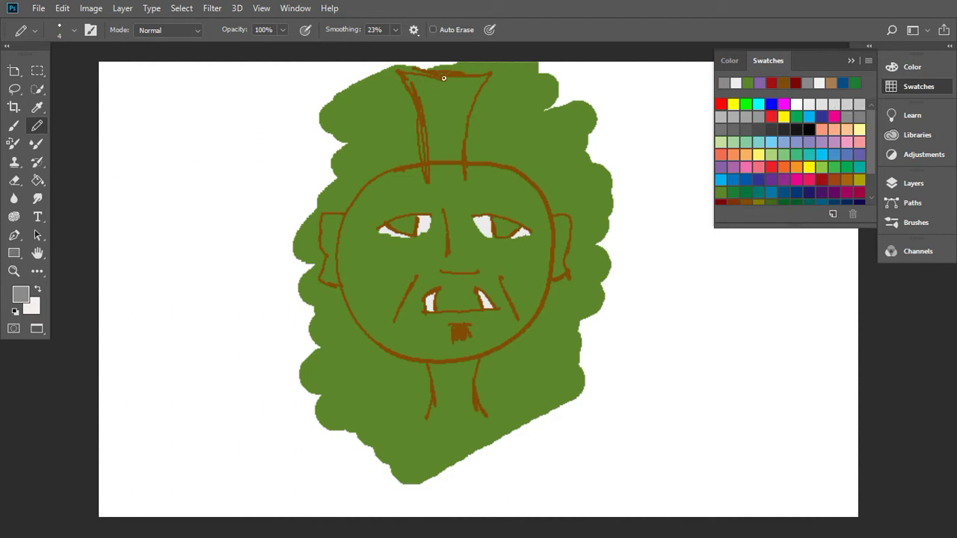
{"action": "left_click_drag", "start_coordinate": [444, 78], "coordinate": [444, 174]}
{"action": "left_click", "coordinate": [409, 76]}
{"action": "mouse_move", "coordinate": [408, 76]}
{"action": "left_mouse_down"}
{"action": "mouse_move", "coordinate": [439, 87]}
{"action": "mouse_move", "coordinate": [425, 125]}
{"action": "left_mouse_up"}
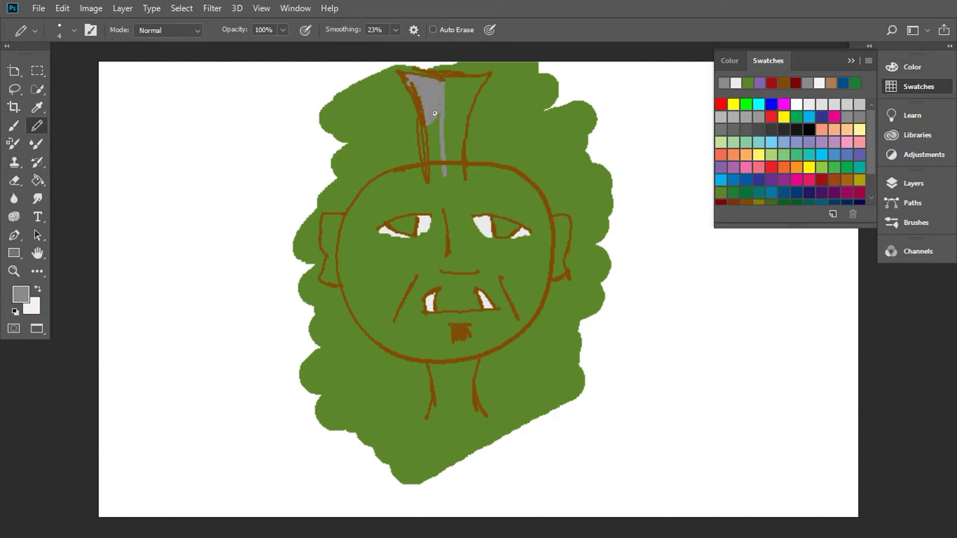
{"action": "mouse_move", "coordinate": [434, 113]}
{"action": "left_mouse_down"}
{"action": "mouse_move", "coordinate": [431, 142]}
{"action": "mouse_move", "coordinate": [442, 171]}
{"action": "left_mouse_up"}
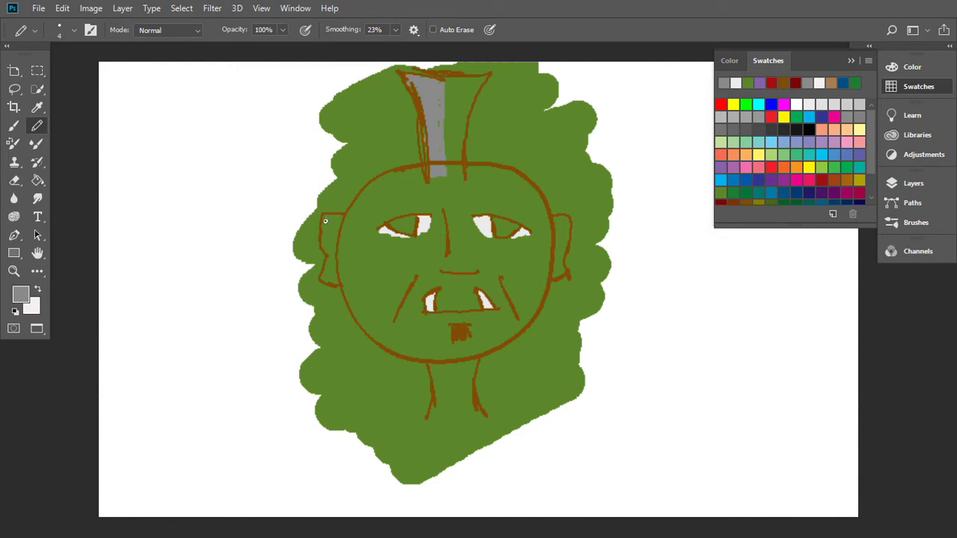
Step: Paint grey into the left ear and down the neck
{"action": "mouse_move", "coordinate": [326, 220]}
{"action": "left_mouse_down"}
{"action": "mouse_move", "coordinate": [326, 274]}
{"action": "mouse_move", "coordinate": [330, 242]}
{"action": "left_mouse_up"}
{"action": "left_click_drag", "start_coordinate": [339, 229], "coordinate": [335, 247]}
{"action": "left_click_drag", "start_coordinate": [448, 363], "coordinate": [449, 419]}
{"action": "mouse_move", "coordinate": [435, 368]}
{"action": "left_mouse_down"}
{"action": "mouse_move", "coordinate": [443, 414]}
{"action": "mouse_move", "coordinate": [443, 370]}
{"action": "mouse_move", "coordinate": [439, 411]}
{"action": "left_mouse_up"}
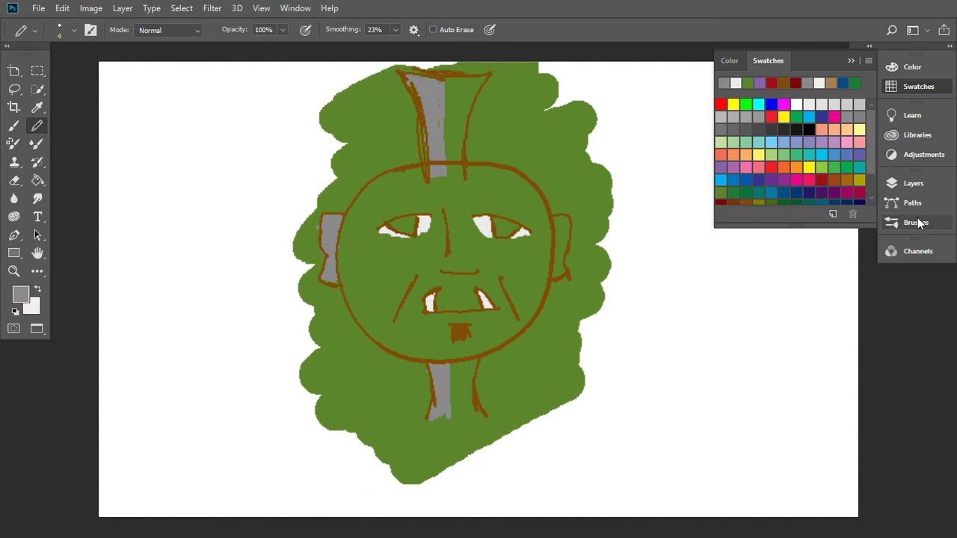
Step: Open the Layers panel and select Layer 2, the green fill layer
{"action": "left_click", "coordinate": [905, 188]}
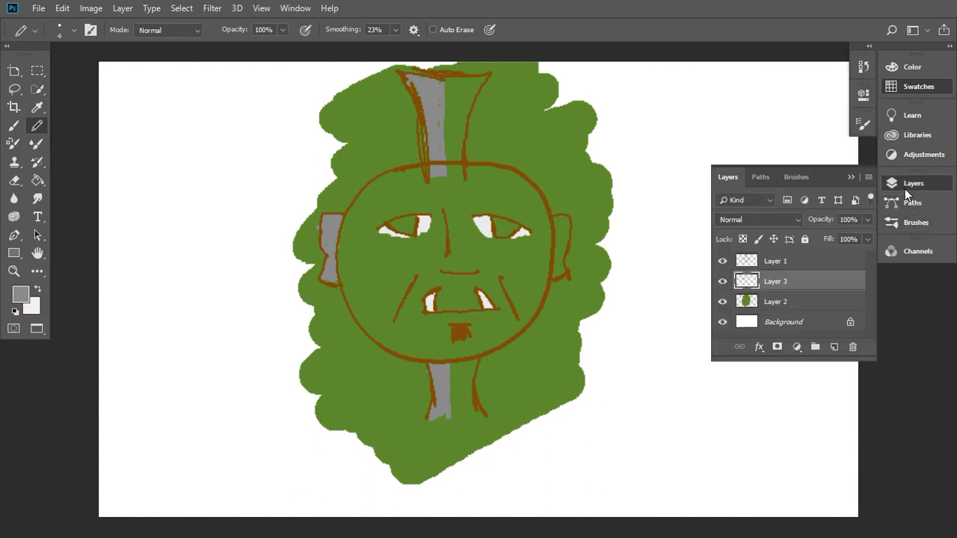
{"action": "left_click", "coordinate": [771, 303]}
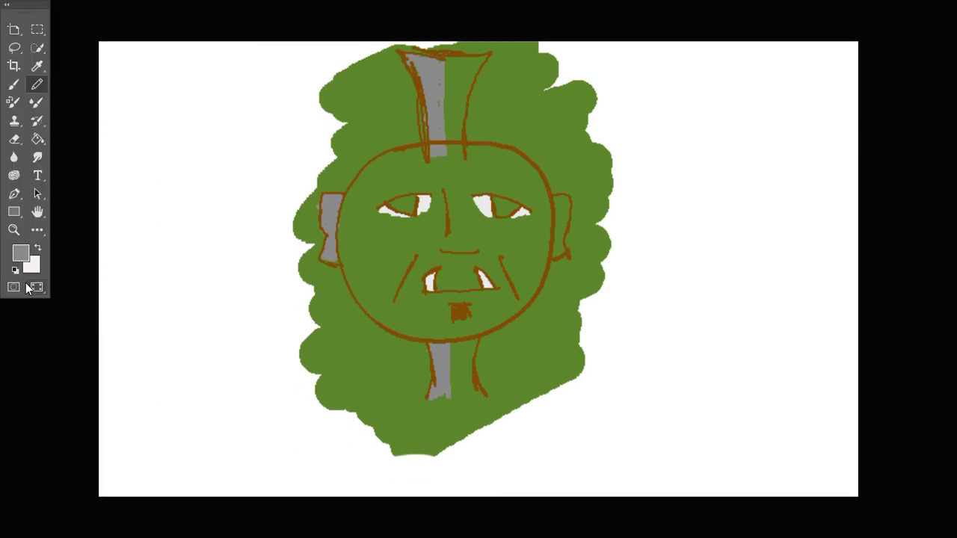
Step: Return Photoshop to Standard Screen Mode and bring up the Movavi screen recorder
{"action": "left_click", "coordinate": [30, 285]}
{"action": "mouse_move", "coordinate": [445, 528]}
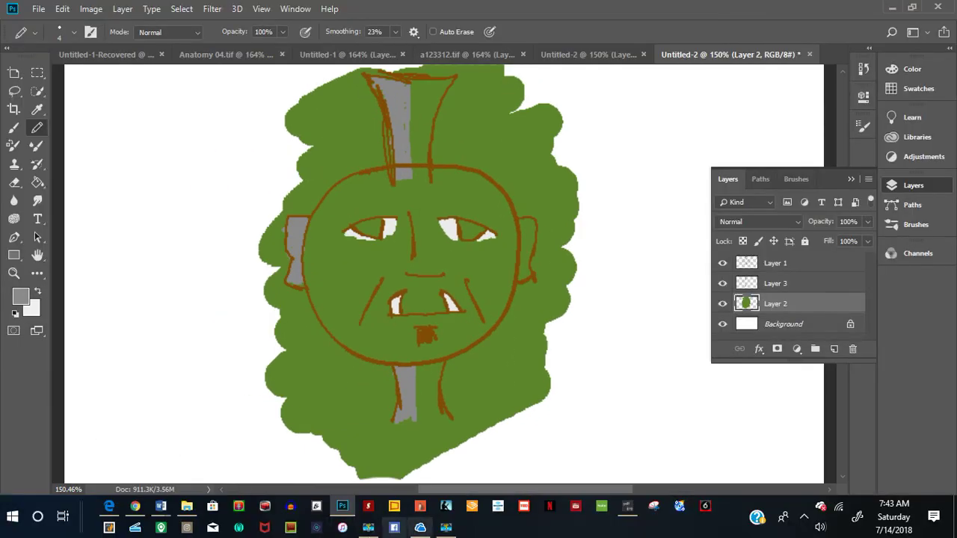
{"action": "left_click", "coordinate": [446, 528]}
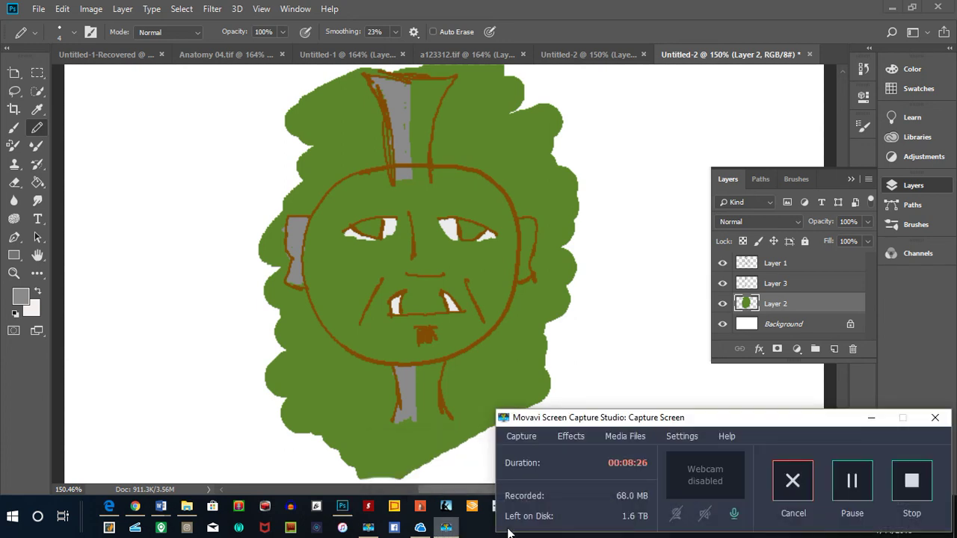